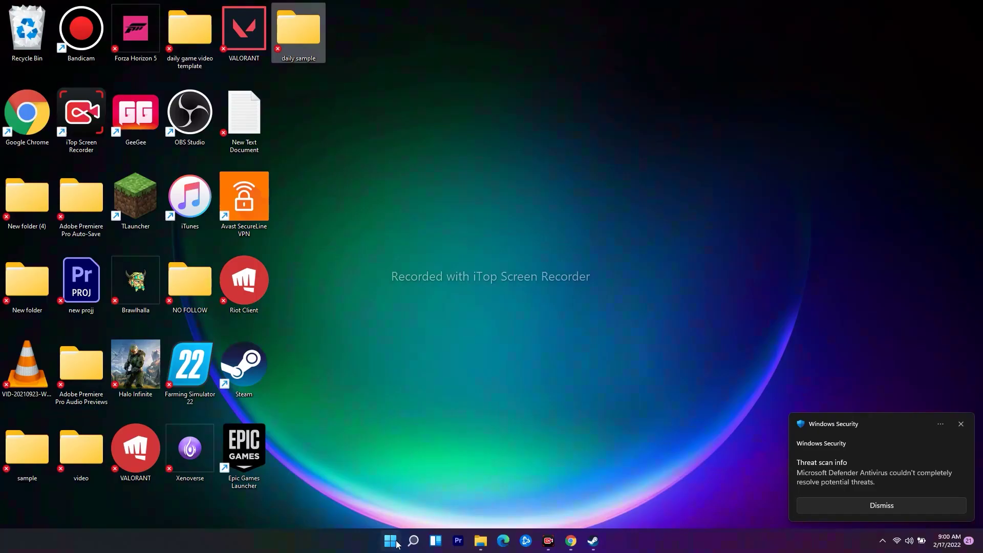
- Open Device Manager and bring up the Realtek(R) Audio context menu under Sound, video and game controllers
{"action": "right_click", "coordinate": [391, 542]}
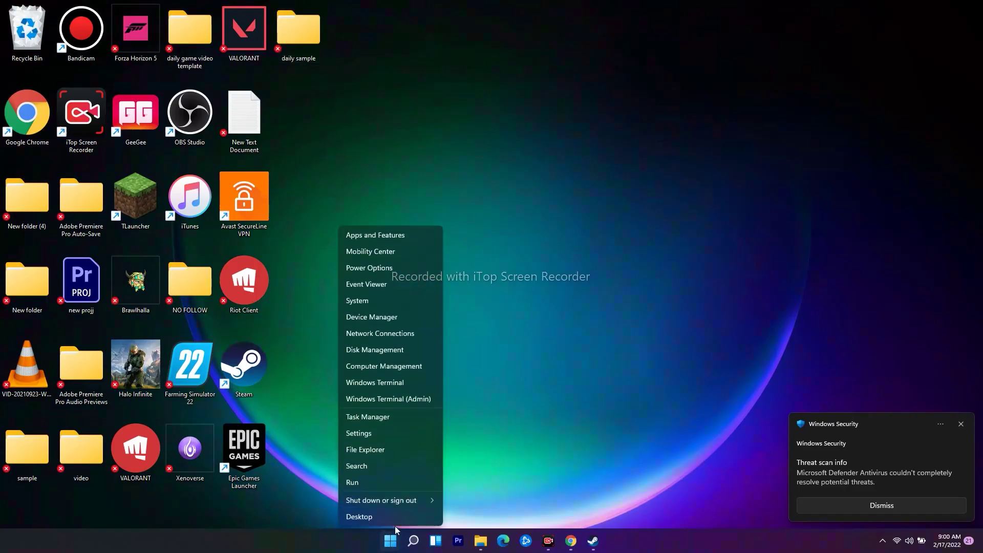
{"action": "left_click", "coordinate": [376, 317]}
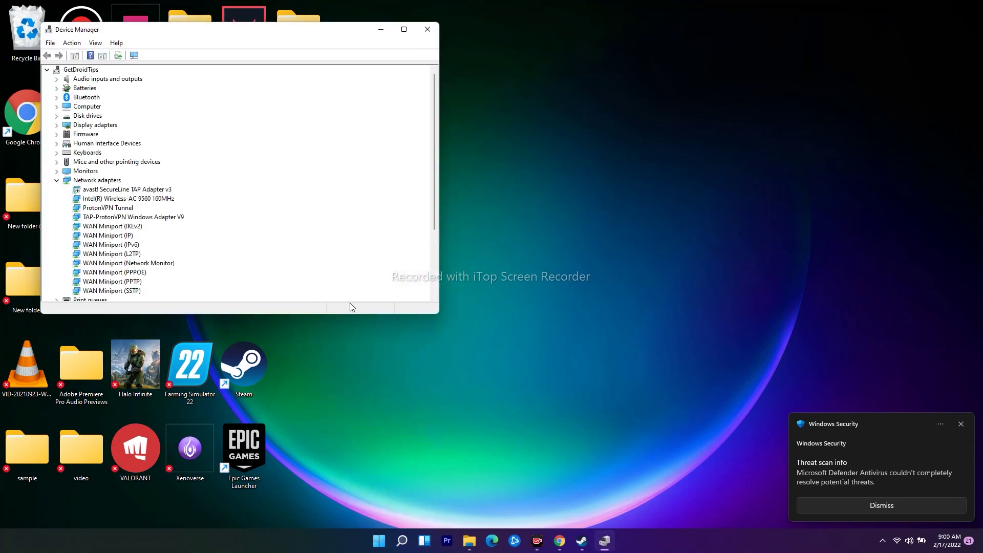
{"action": "left_click", "coordinate": [56, 181]}
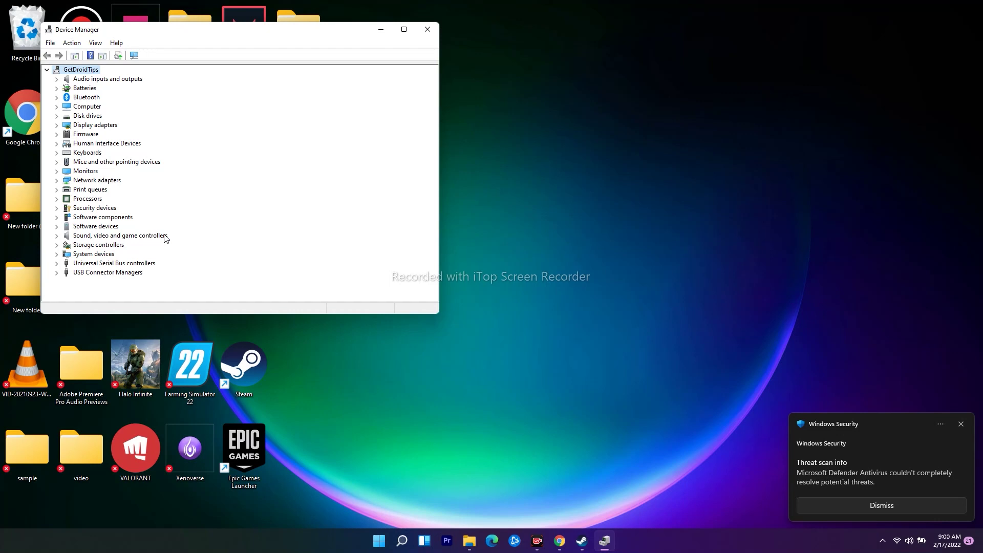
{"action": "left_click", "coordinate": [57, 236]}
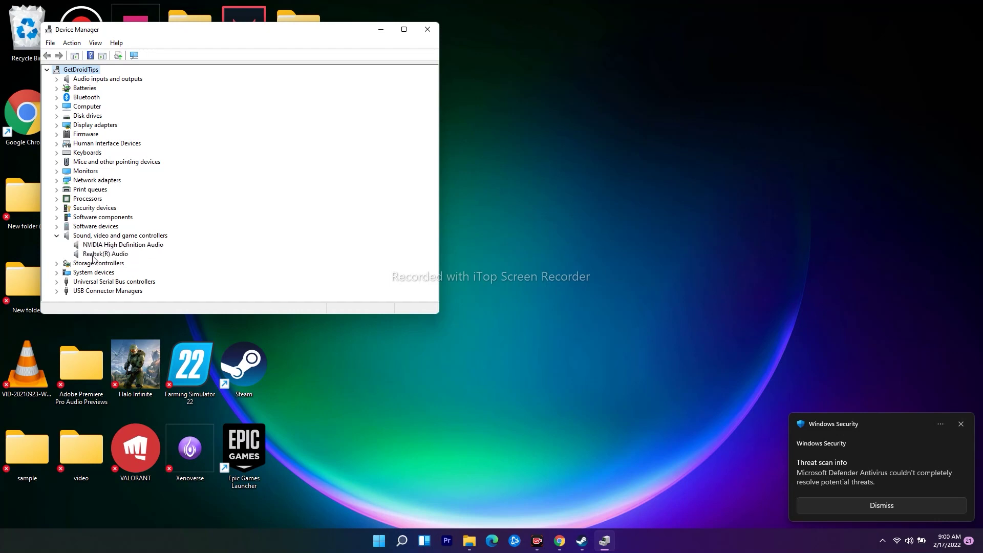
{"action": "left_click", "coordinate": [121, 255]}
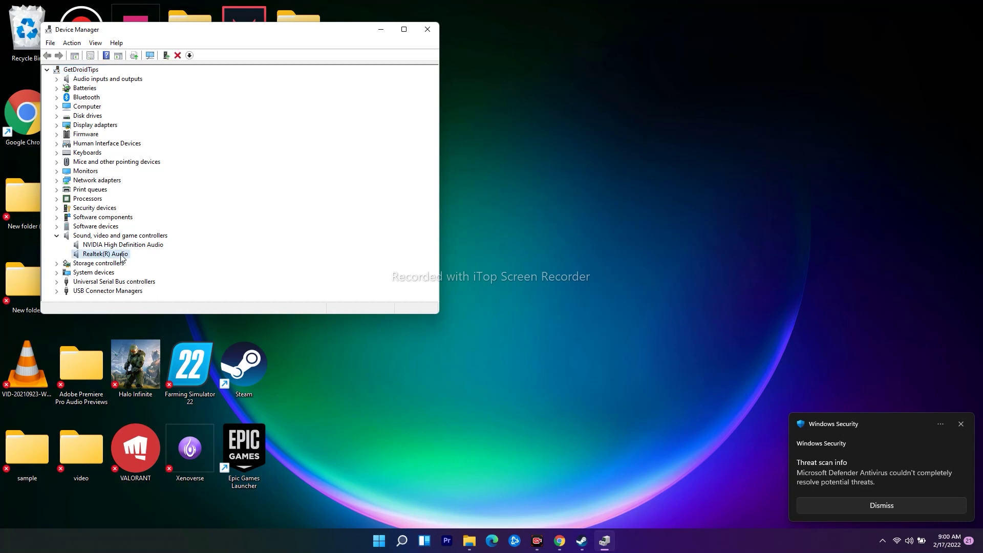
{"action": "right_click", "coordinate": [121, 258]}
- Pick High Definition Audio Device from the driver list to replace Realtek(R) Audio
{"action": "left_click", "coordinate": [149, 262]}
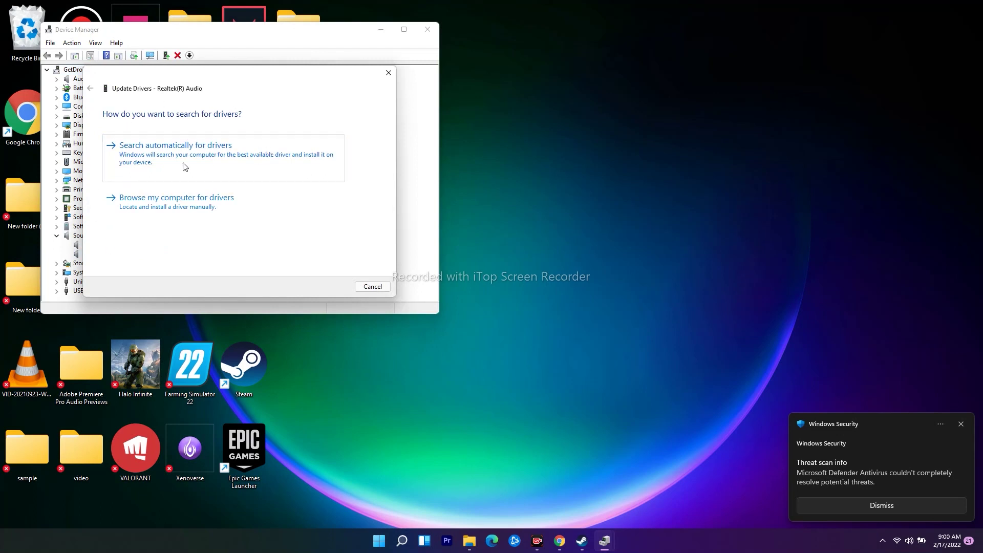
{"action": "left_click", "coordinate": [174, 203]}
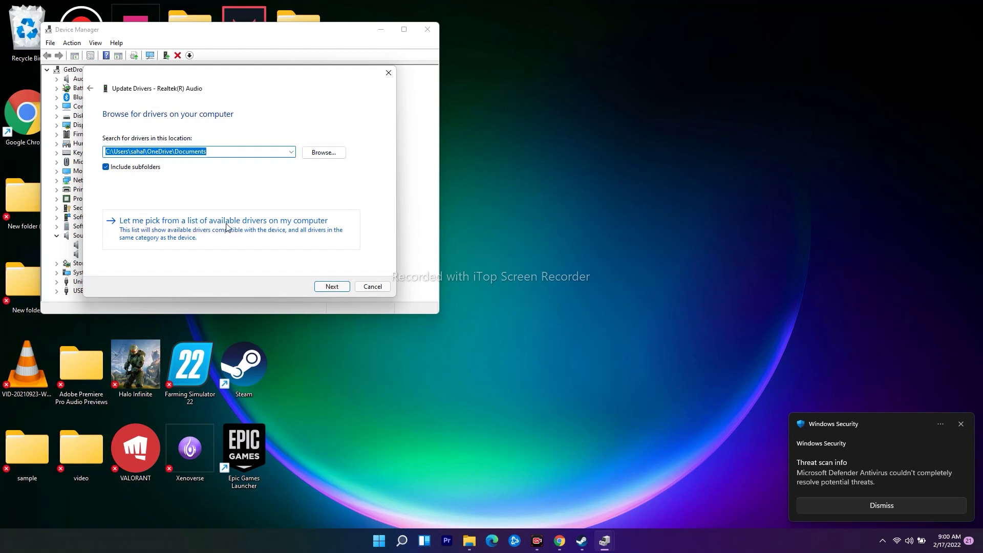
{"action": "left_click", "coordinate": [195, 230]}
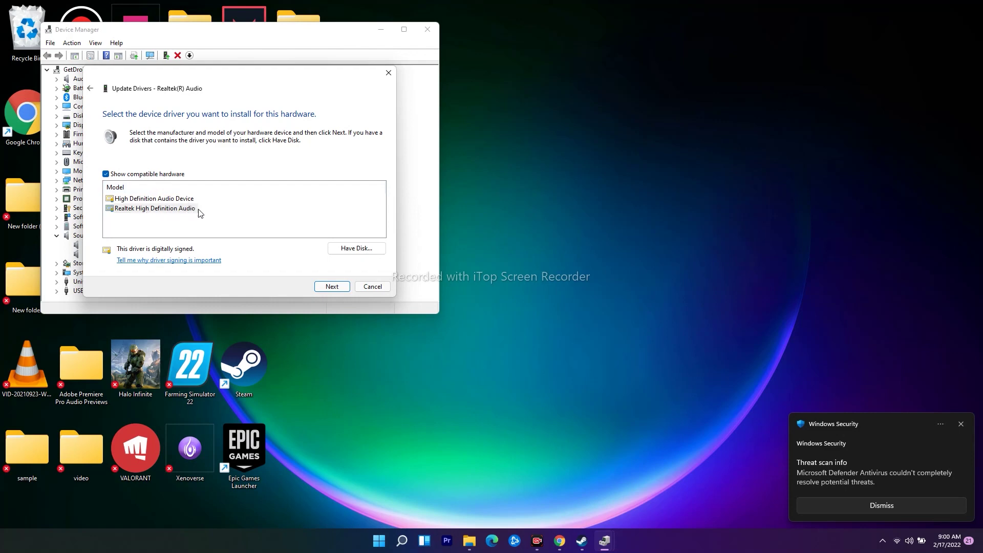
{"action": "left_click", "coordinate": [147, 199]}
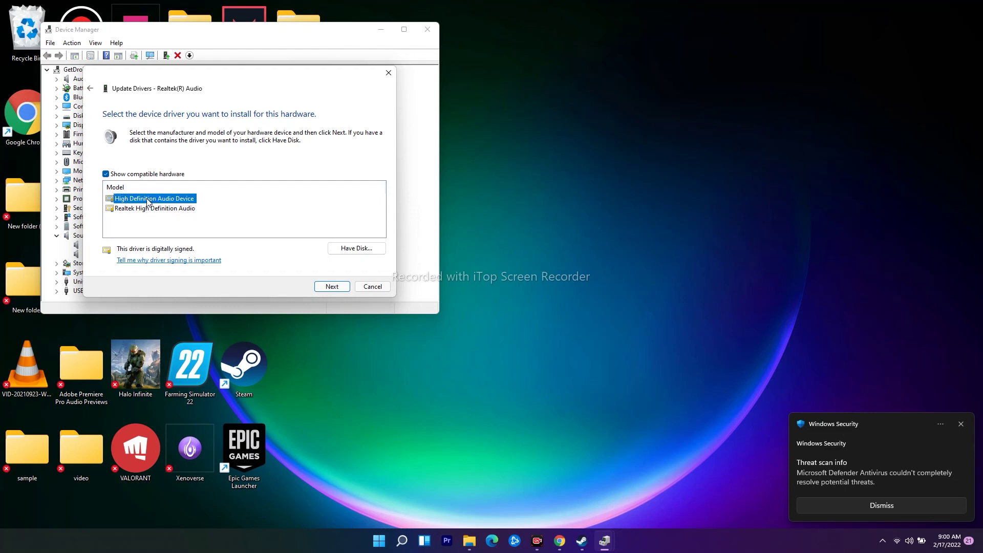
{"action": "left_click", "coordinate": [324, 288]}
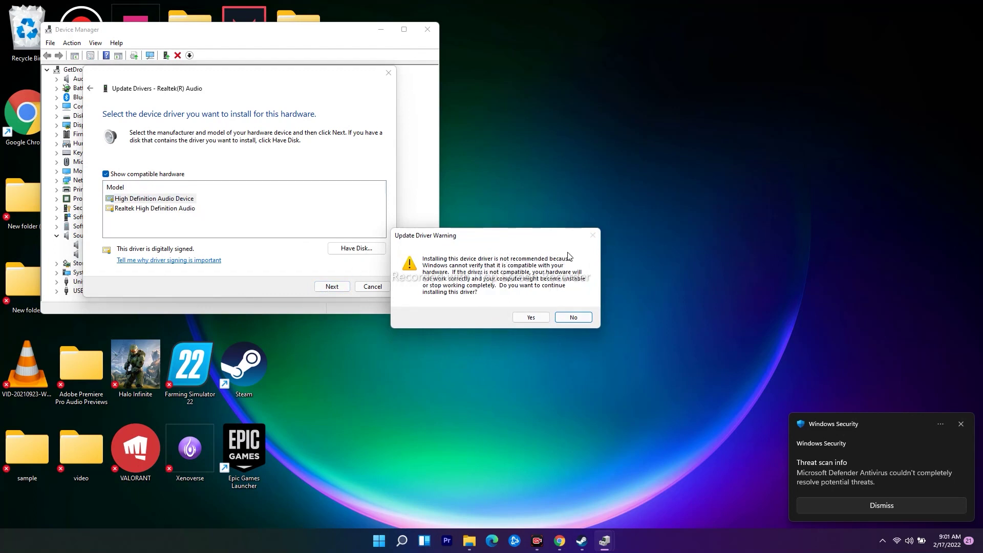
- Confirm the driver install, postpone the restart, and close Device Manager
{"action": "left_click", "coordinate": [531, 317]}
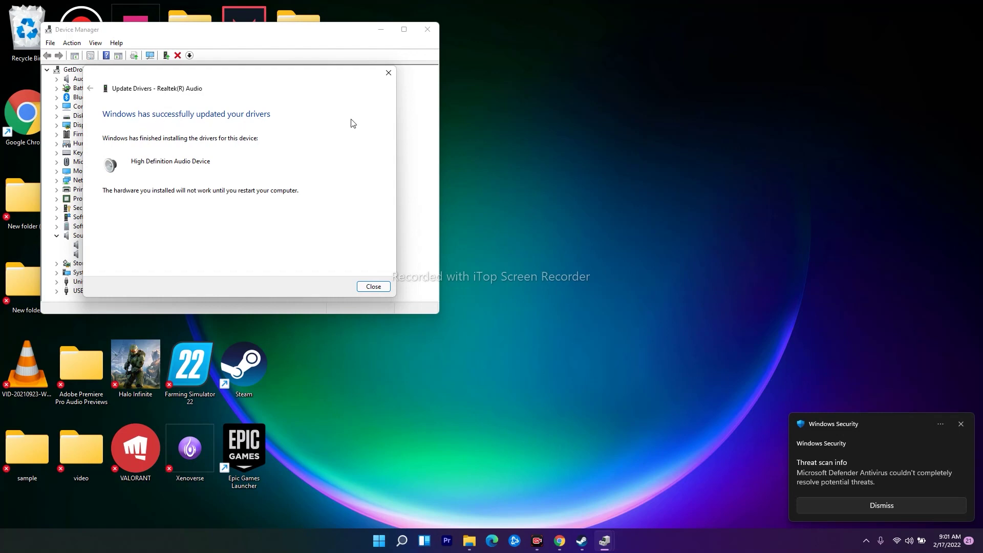
{"action": "left_click", "coordinate": [388, 73]}
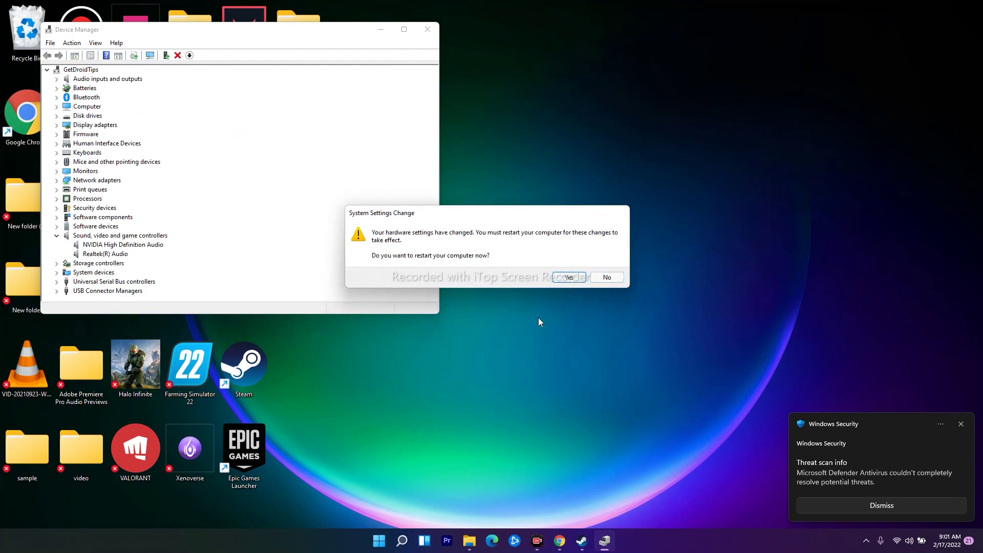
{"action": "left_click", "coordinate": [607, 277]}
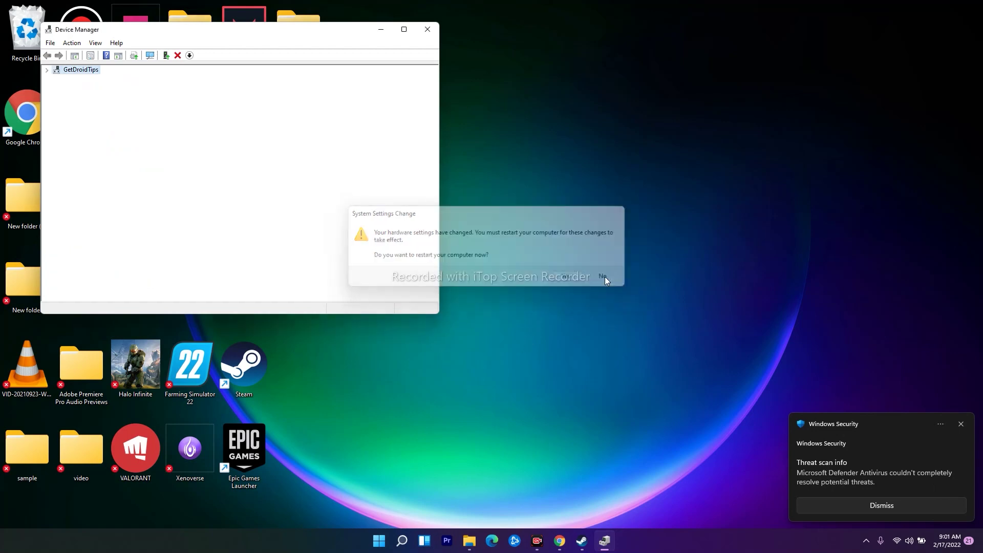
{"action": "left_click", "coordinate": [435, 29]}
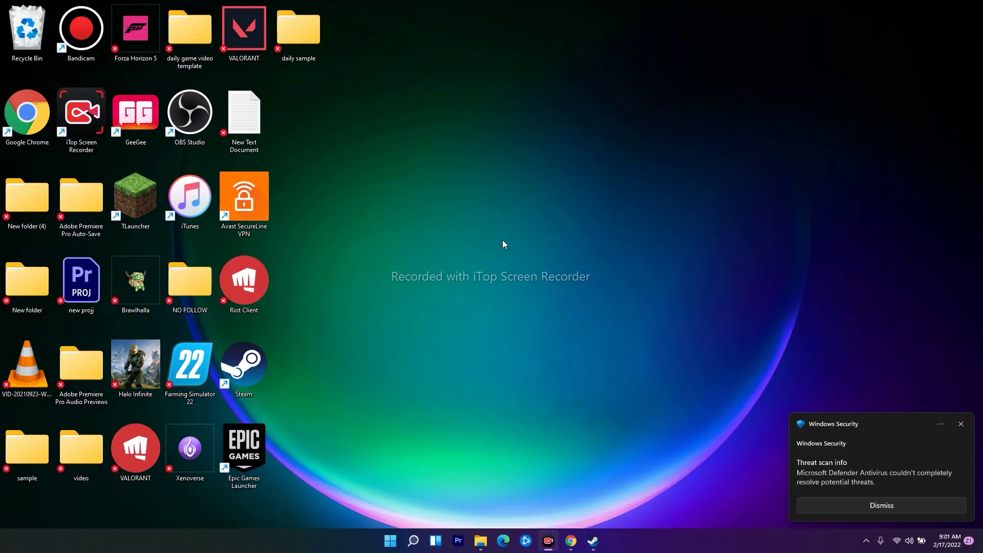
- Search for mmsys.cpl and launch it to open the Sound control panel
{"action": "left_click", "coordinate": [412, 540]}
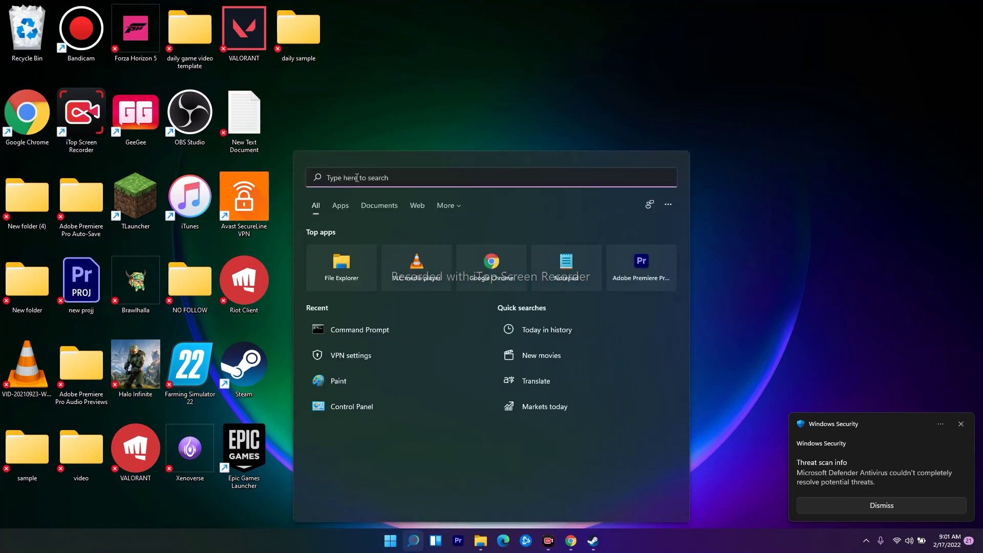
{"action": "type", "text": "mmsy"}
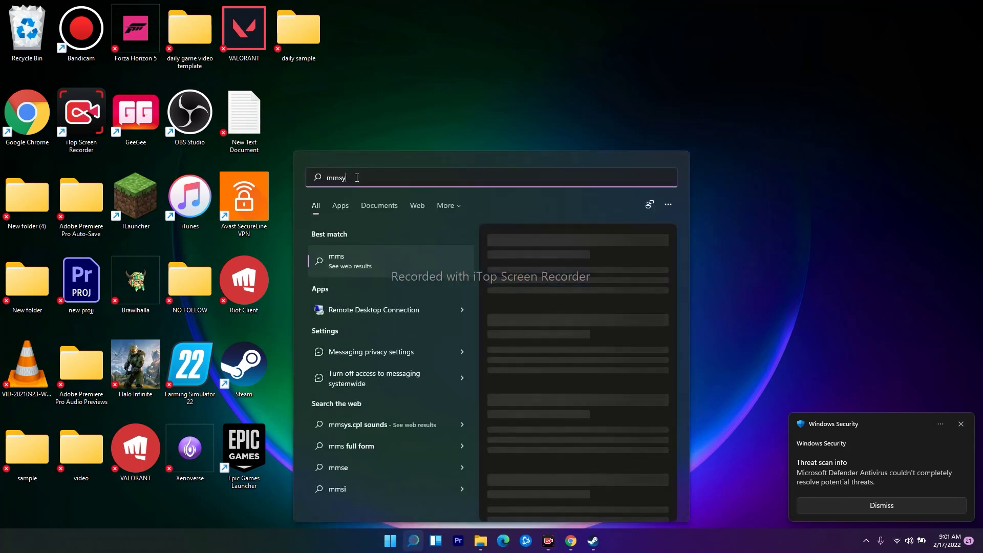
{"action": "type", "text": "s.cp"}
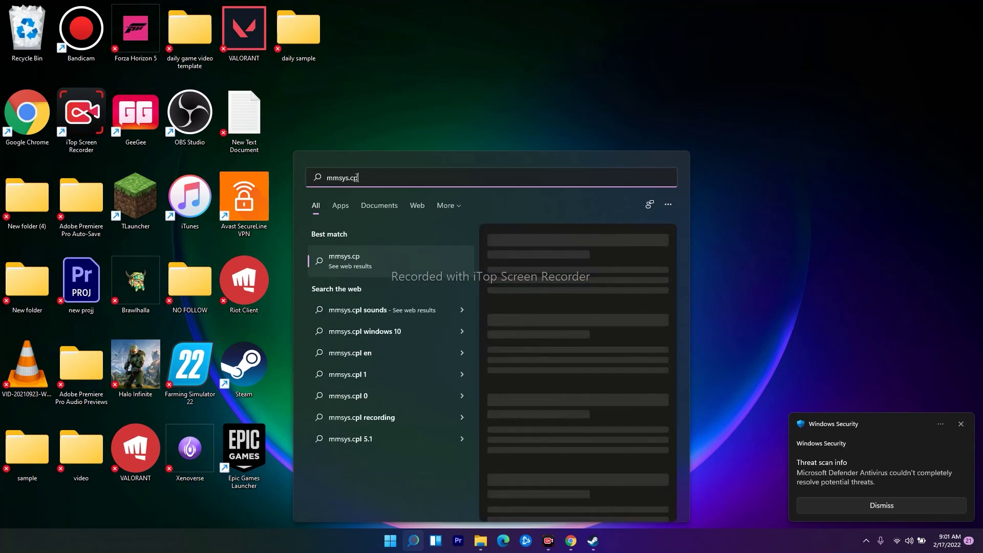
{"action": "type", "text": "l"}
{"action": "left_click", "coordinate": [370, 260]}
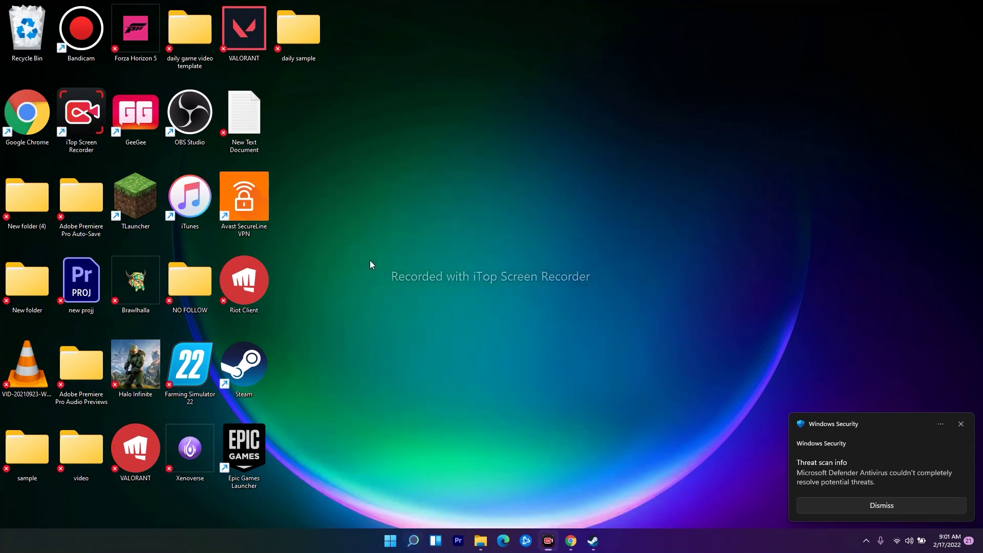
- Open Speakers Properties from the Playback tab and view its Spatial sound tab showing Off
{"action": "left_click_drag", "start_coordinate": [116, 32], "coordinate": [266, 61]}
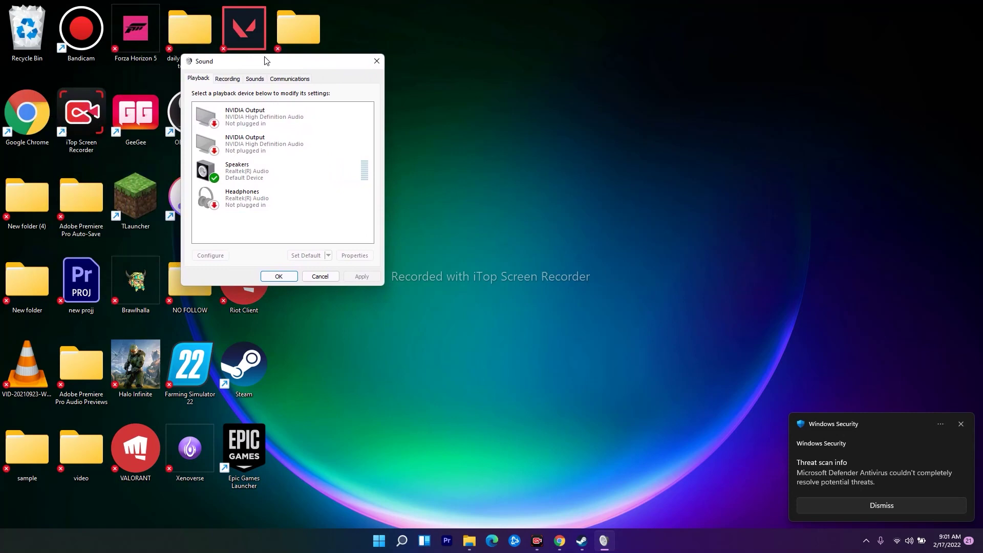
{"action": "double_click", "coordinate": [238, 172]}
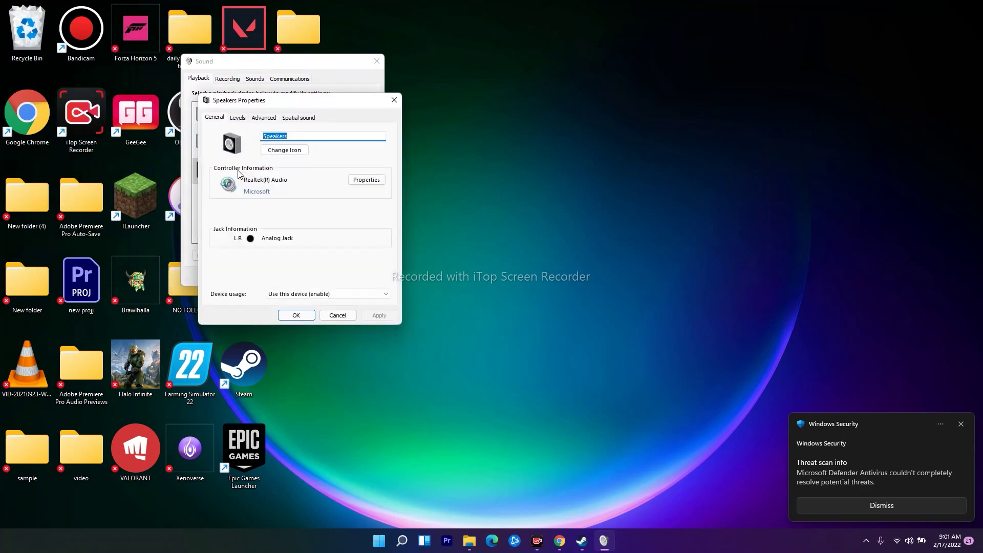
{"action": "left_click_drag", "start_coordinate": [275, 100], "coordinate": [352, 85]}
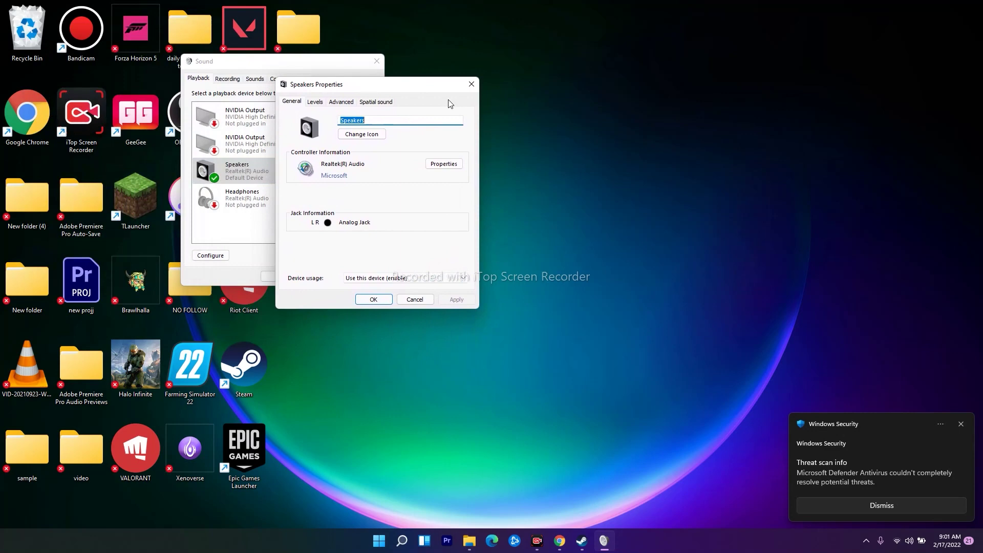
{"action": "left_click", "coordinate": [471, 84]}
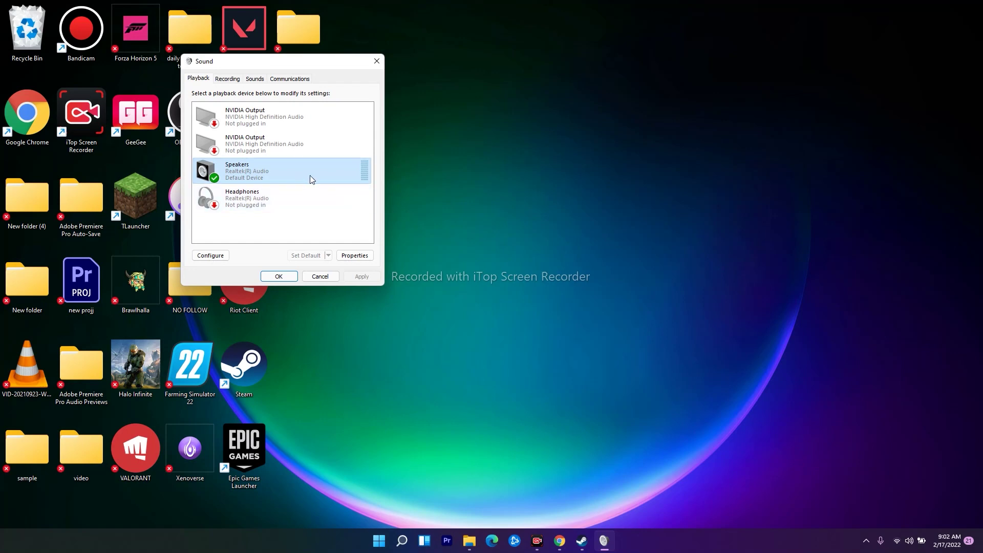
{"action": "double_click", "coordinate": [328, 175]}
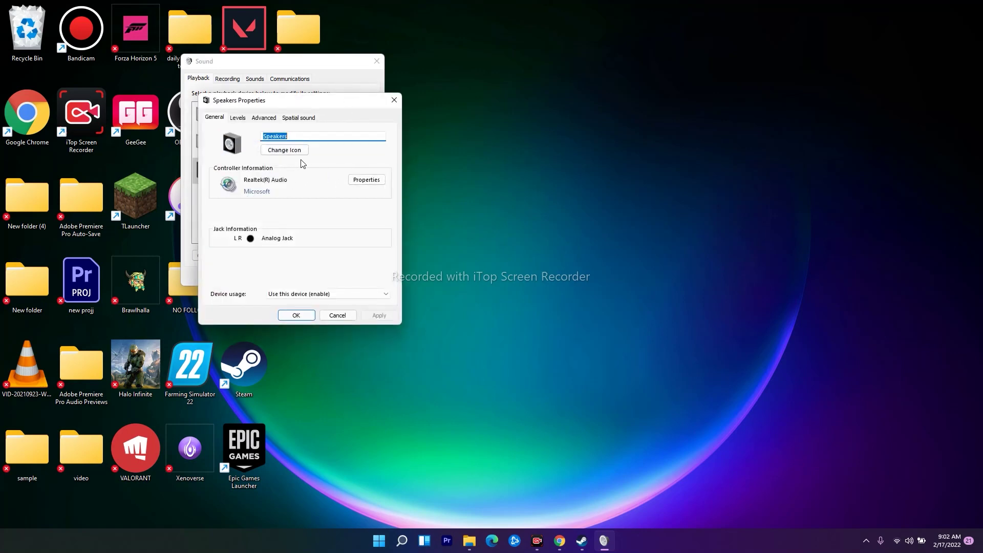
{"action": "left_click", "coordinate": [306, 117]}
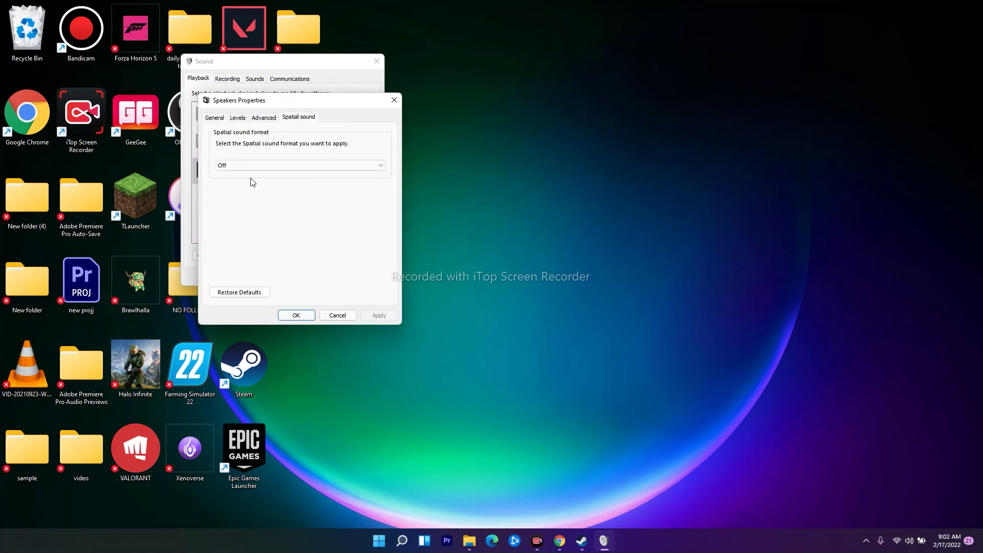
- Set the Speakers default format to 16 bit, 44100 Hz (CD Quality), then close the Sound windows
{"action": "left_click", "coordinate": [270, 119]}
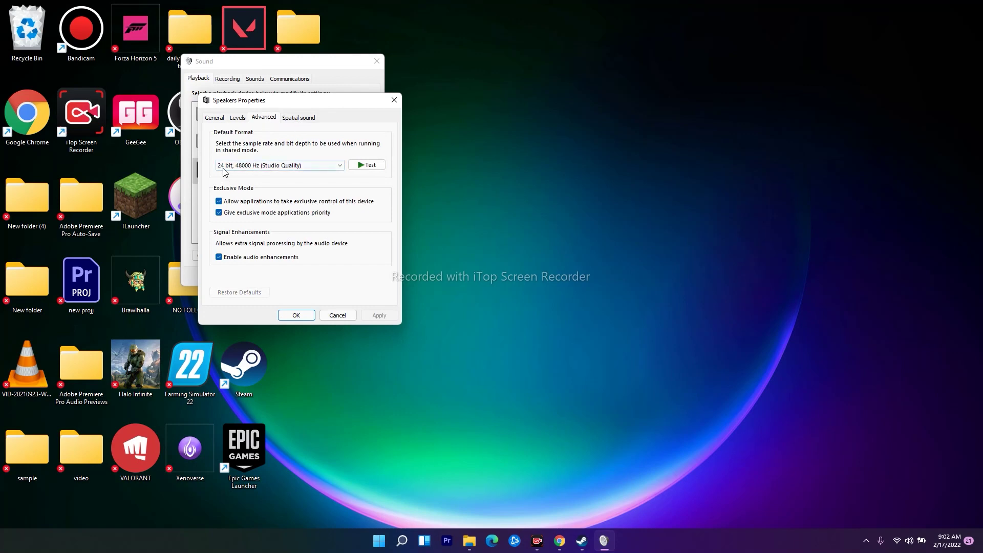
{"action": "left_click", "coordinate": [323, 166]}
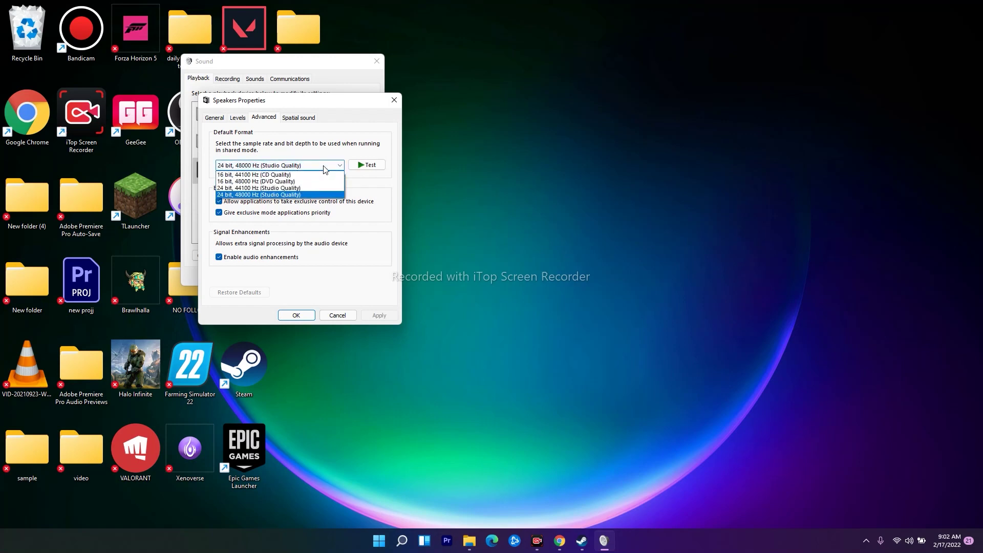
{"action": "left_click", "coordinate": [248, 175]}
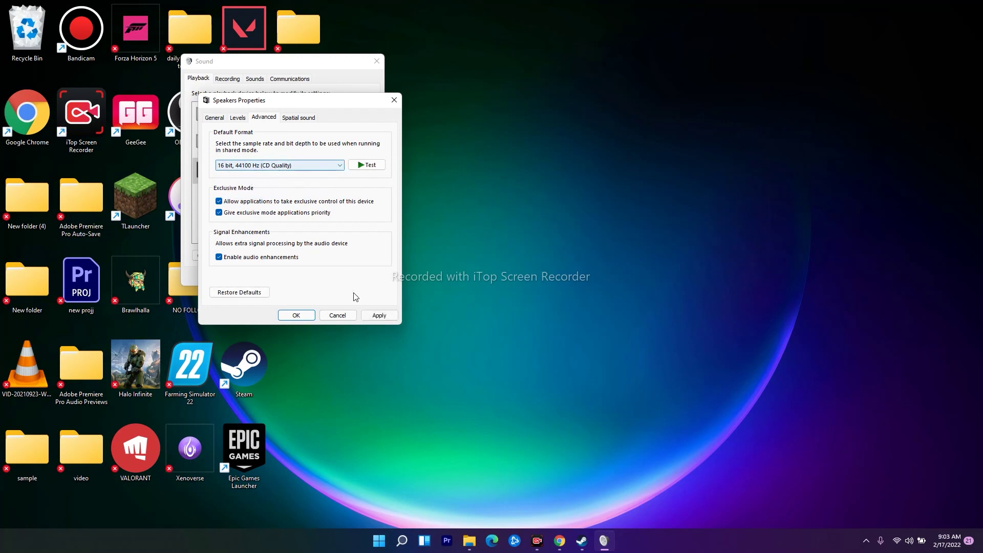
{"action": "left_click", "coordinate": [297, 319]}
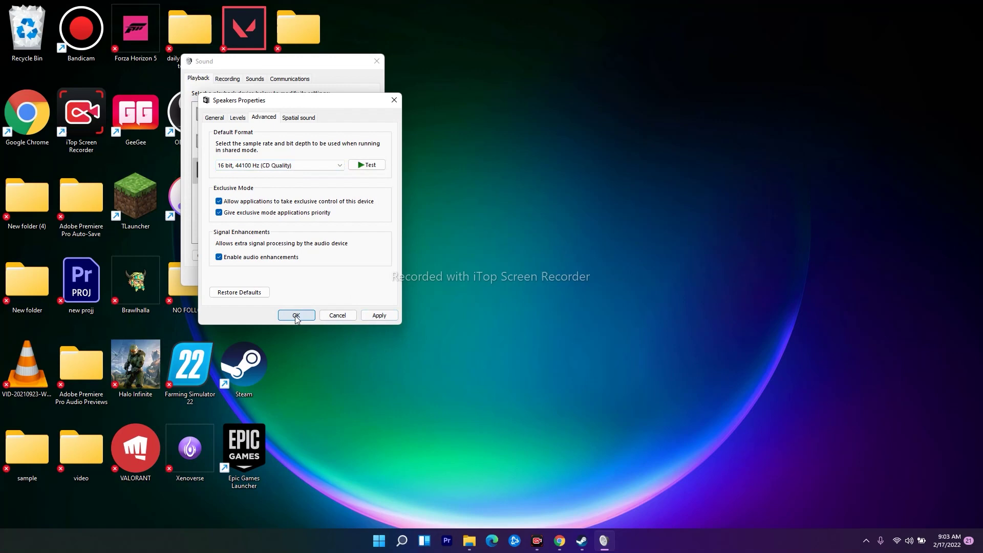
{"action": "left_click", "coordinate": [395, 100]}
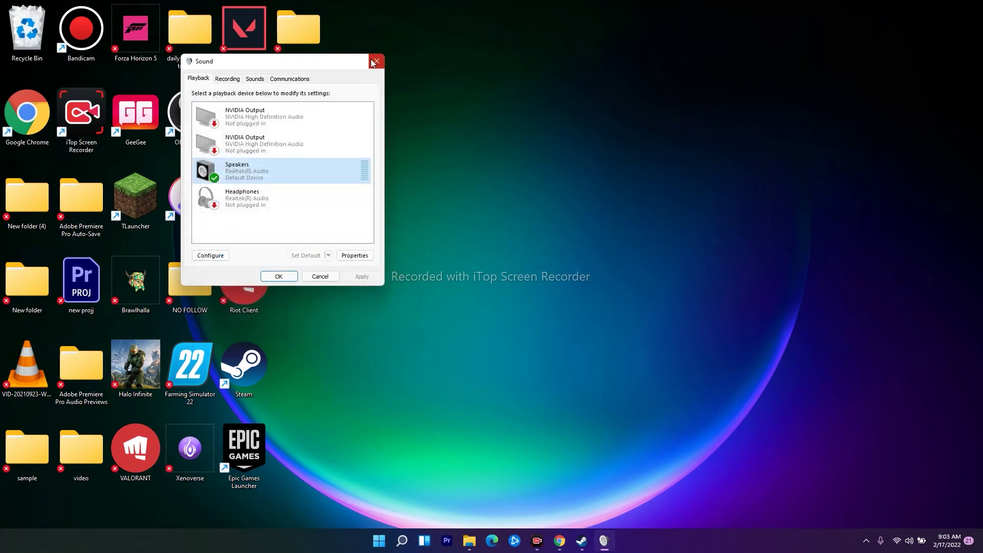
{"action": "left_click", "coordinate": [375, 61]}
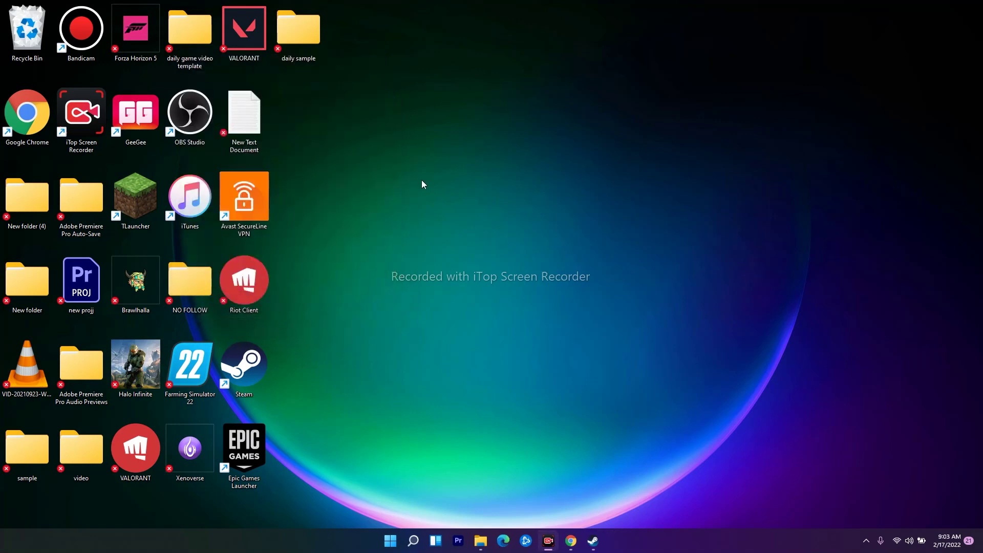